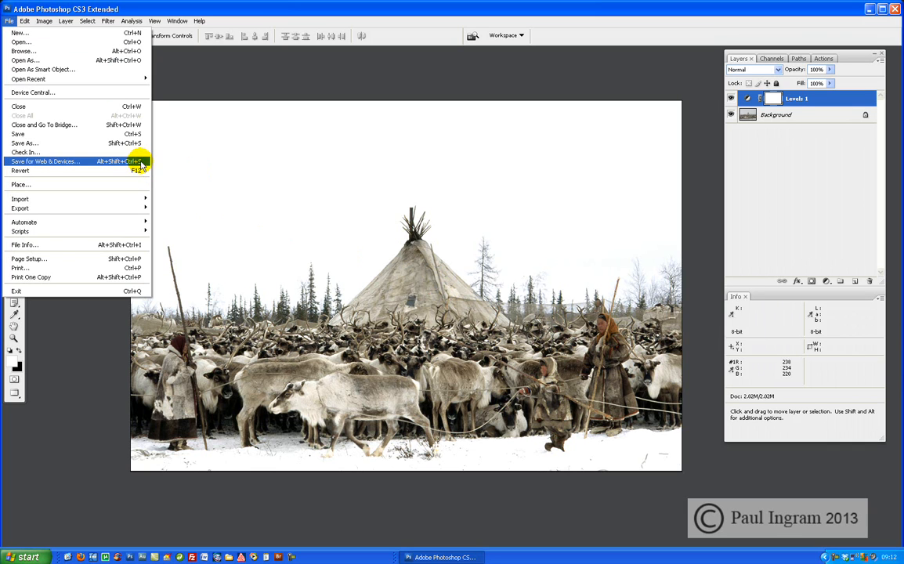
- Revert the photo to its saved version and add a Levels adjustment layer
click(136, 171)
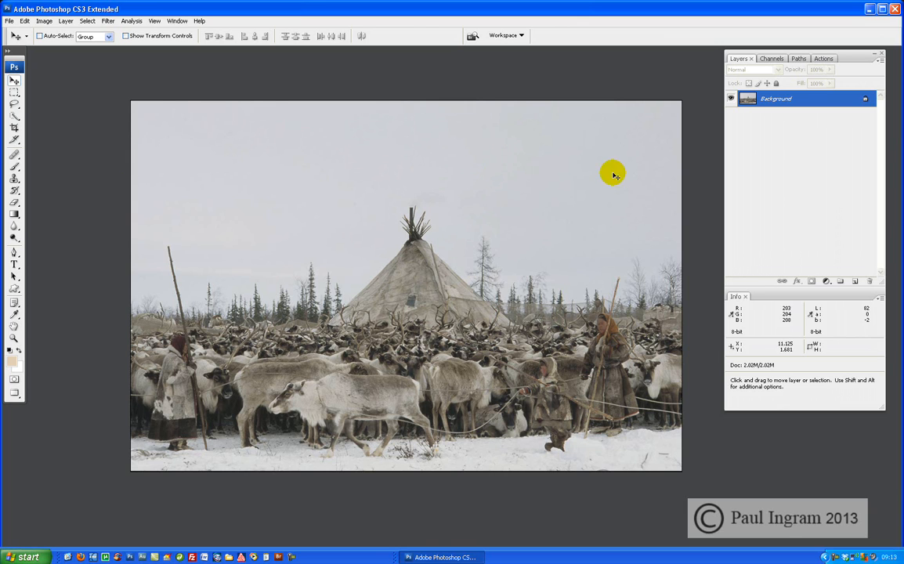
click(830, 283)
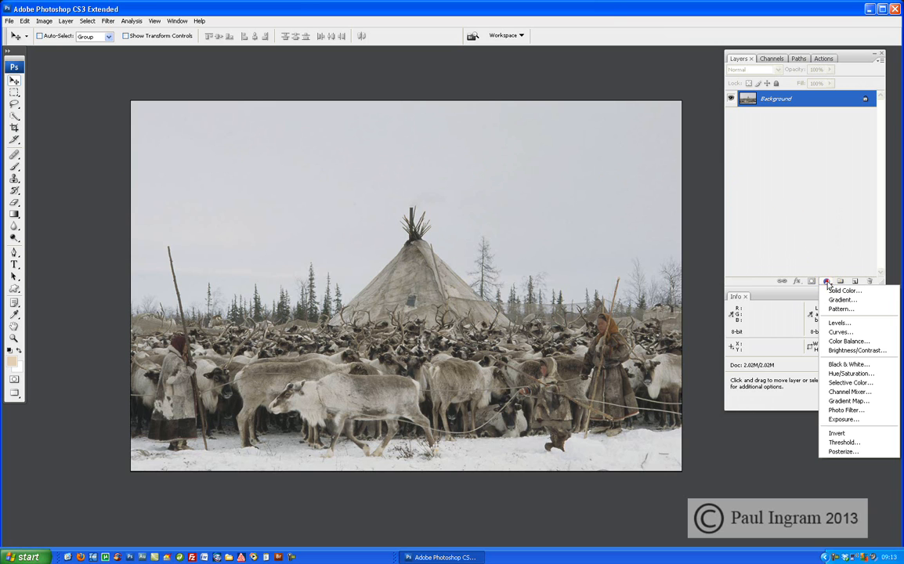
click(836, 325)
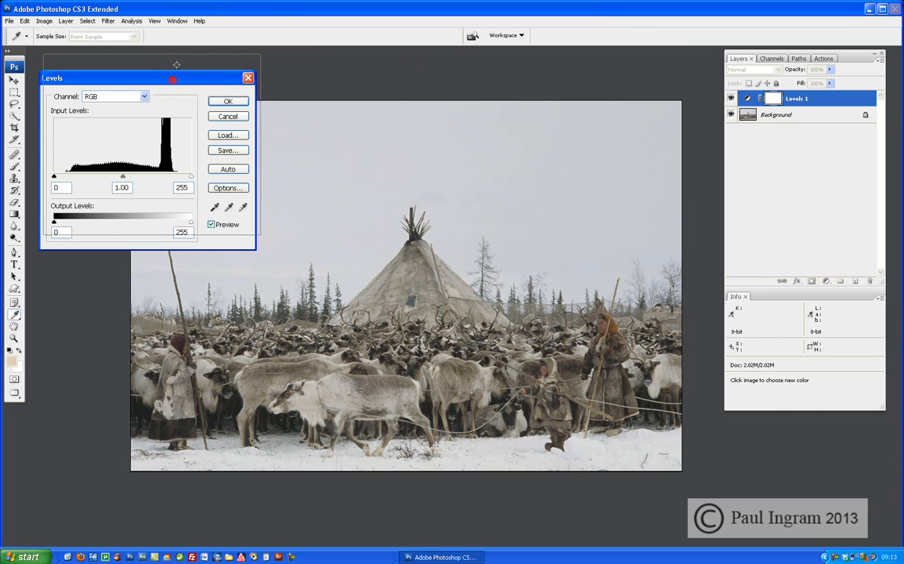
drag(172, 82, 177, 66)
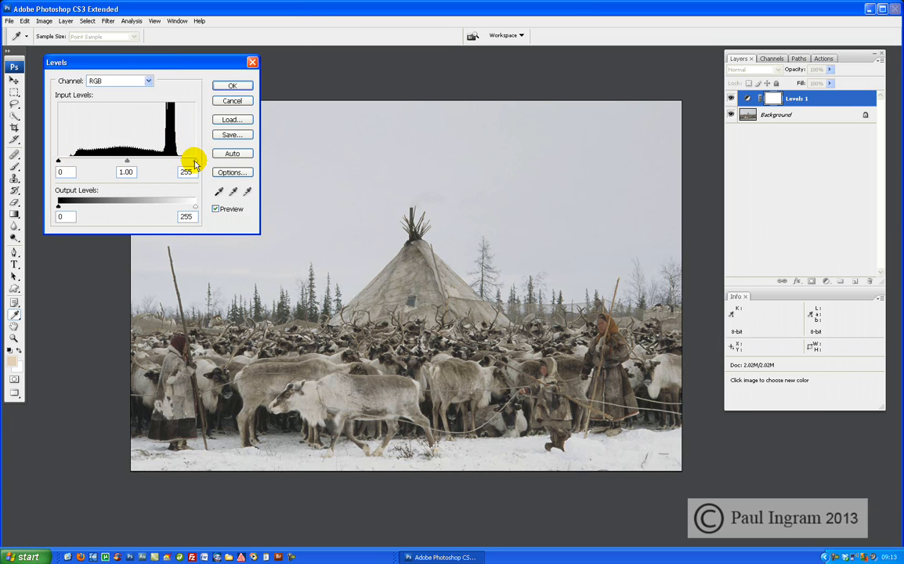
- Lower the RGB white input level to 220, checking the clipped highlights in the threshold preview
drag(195, 161, 178, 164)
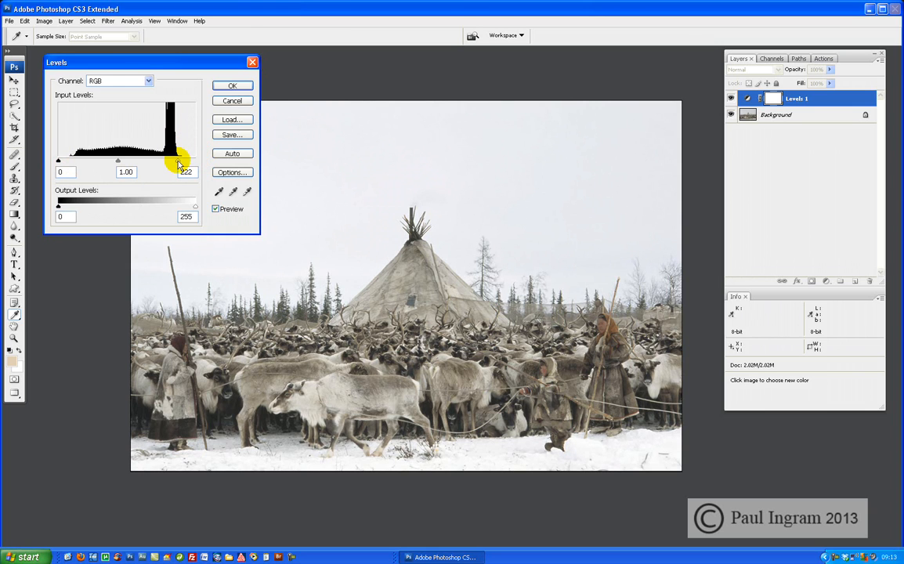
drag(179, 165, 178, 157)
mouse_move(182, 165)
mouse_down()
mouse_move(188, 161)
mouse_move(178, 165)
mouse_up()
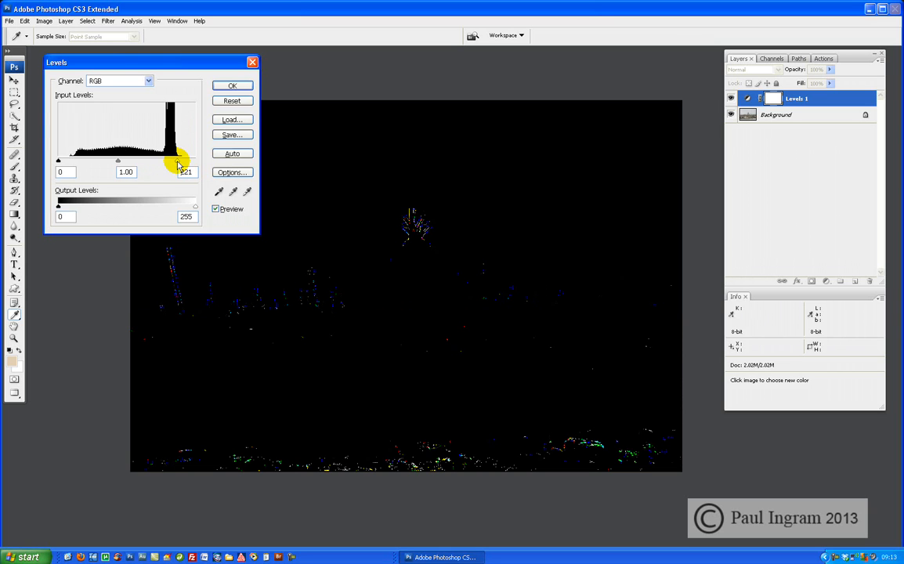
drag(178, 165, 179, 166)
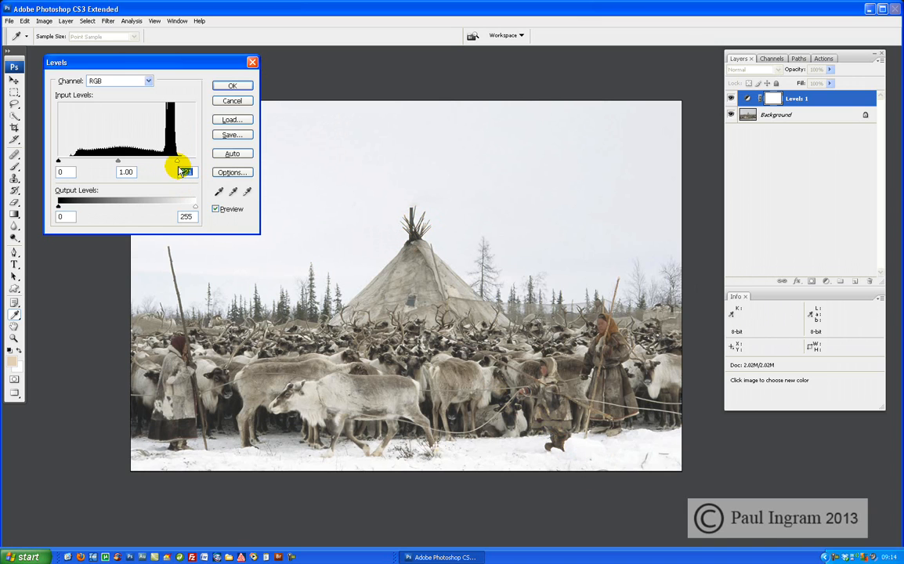
drag(179, 162, 178, 162)
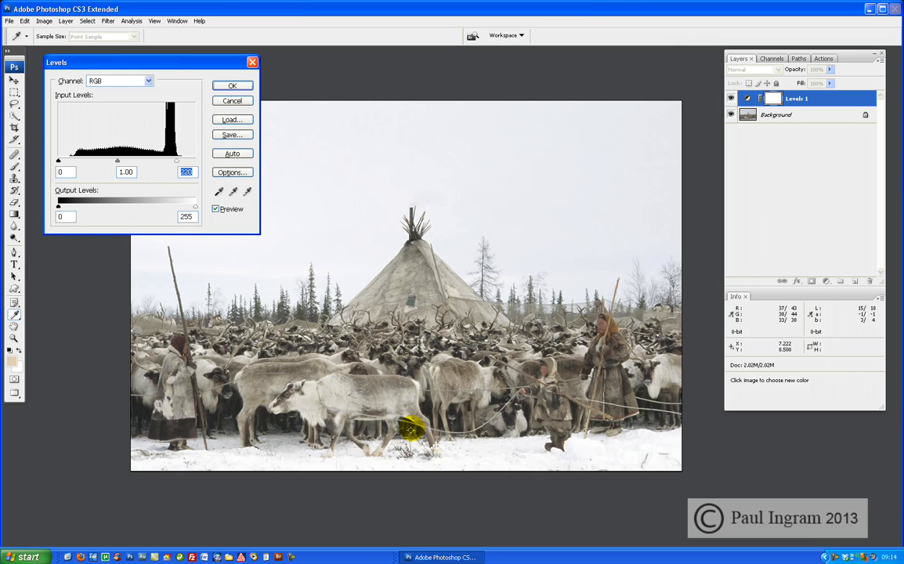
- Place a colour sampler on the snow beside the standing figure nearest the edge, and reset the Levels settings
shift+click(592, 446)
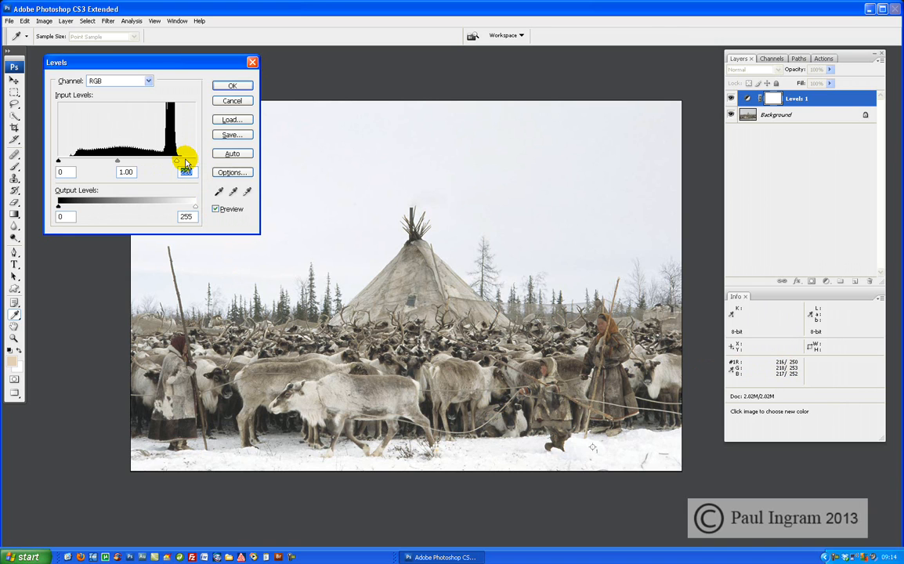
key(alt)
alt+click(226, 103)
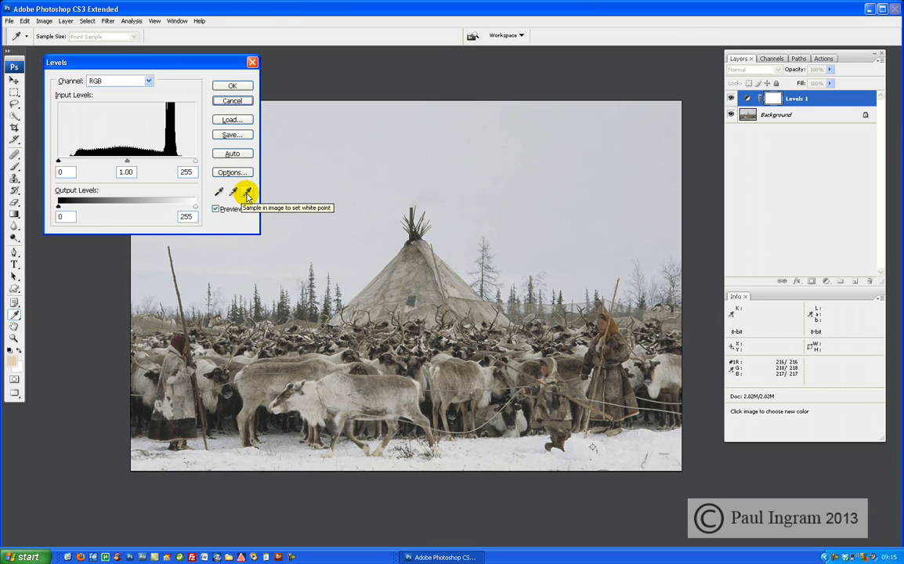
- Place a second colour sampler in the sky between the Levels dialog and the tent's tip
click(246, 193)
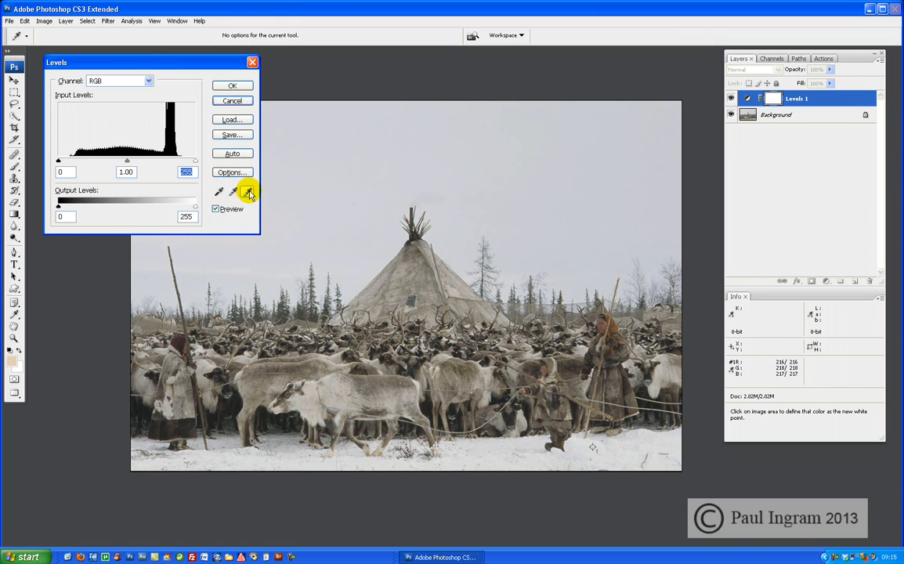
shift+click(329, 188)
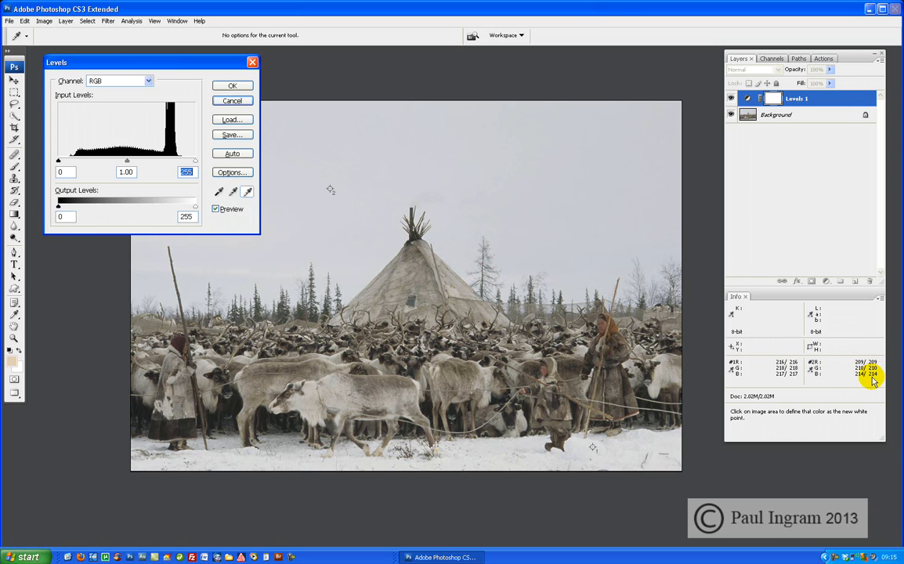
click(232, 192)
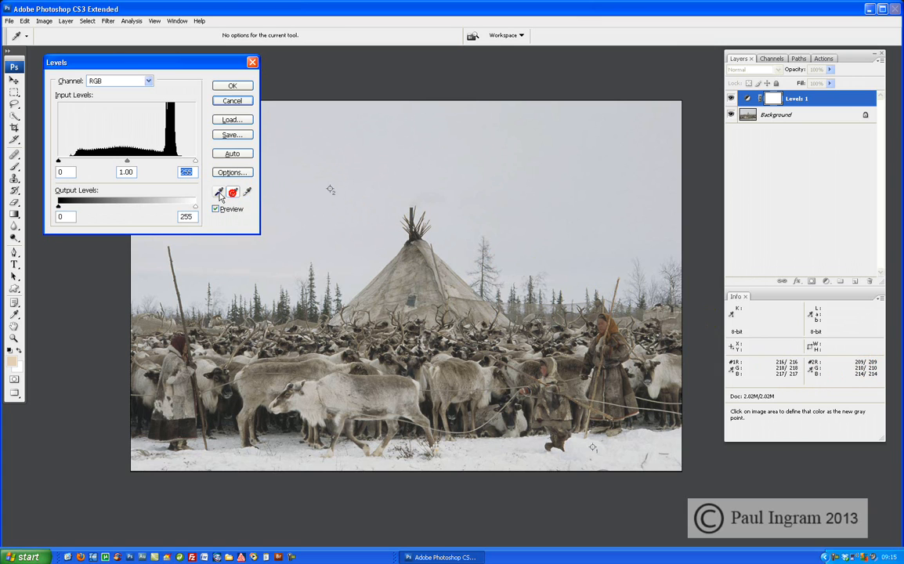
- Try setting the white point from the sky sampler with the white eyedropper, and reset the Levels settings
click(247, 192)
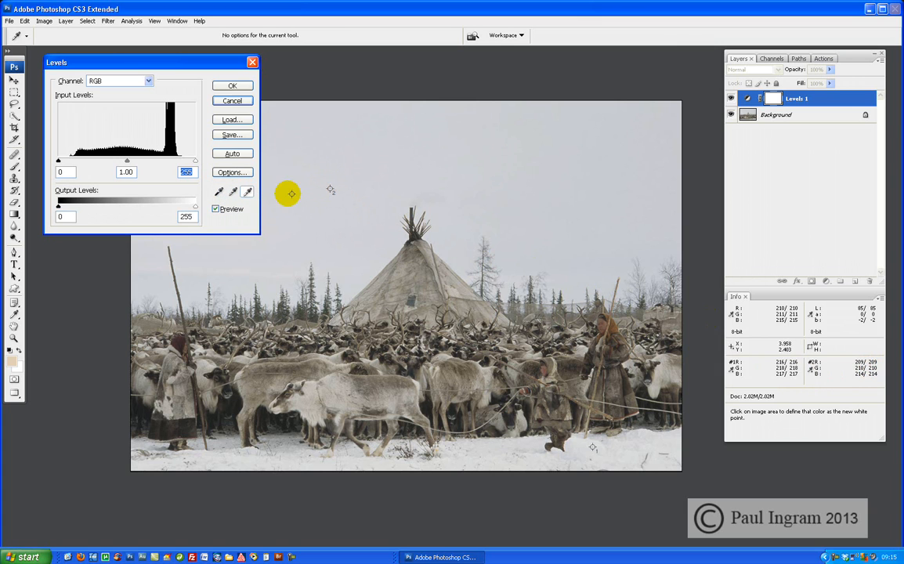
click(329, 189)
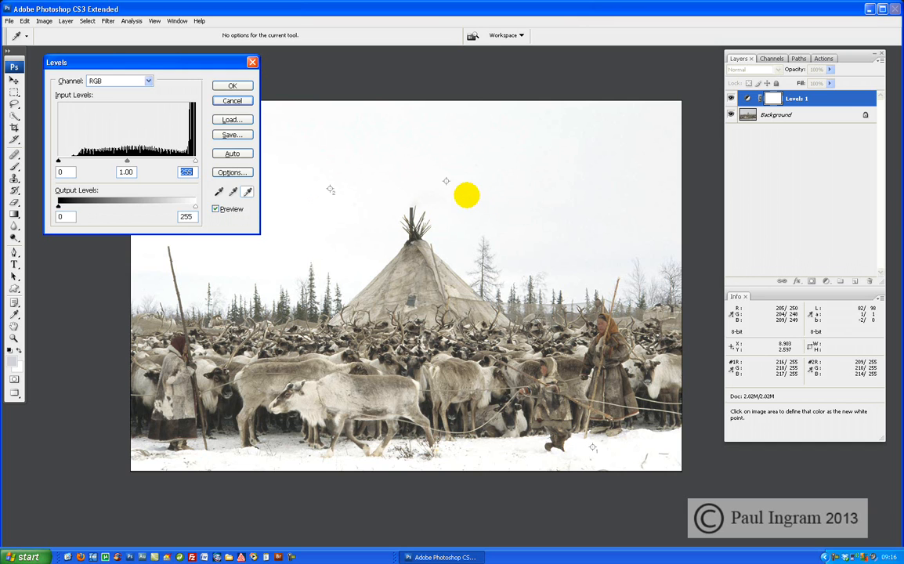
key(alt)
alt+click(232, 102)
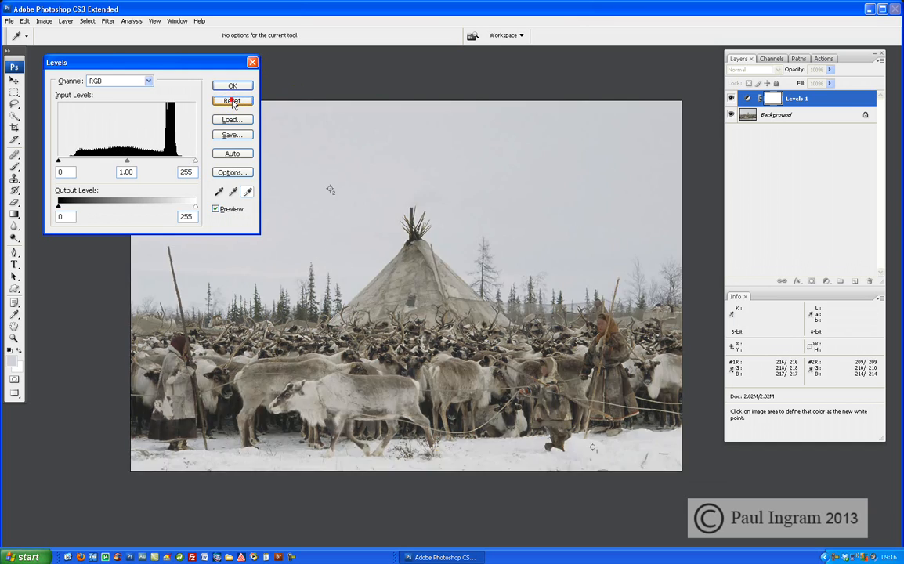
- Try setting the black point from a newly sampled dark spot among the reindeer, and reset the Levels settings
click(218, 193)
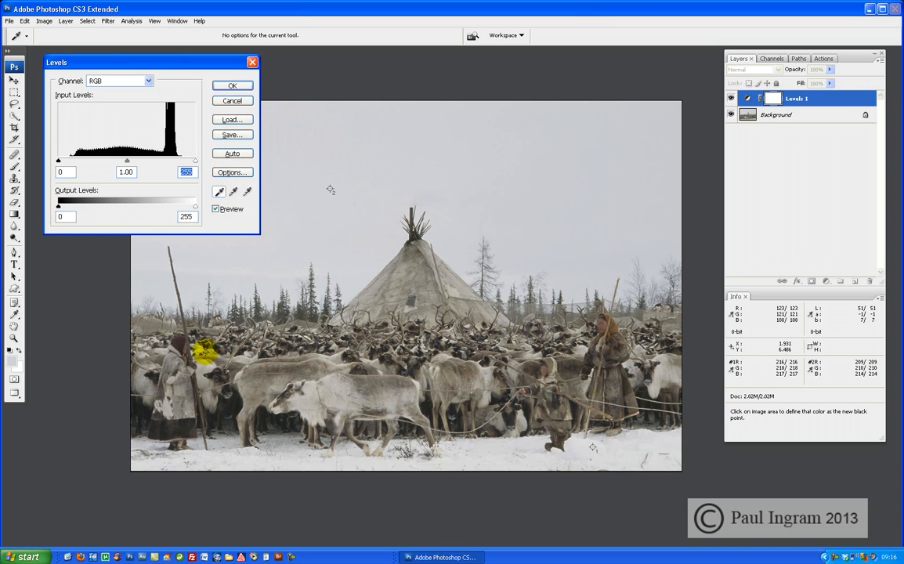
shift+click(234, 404)
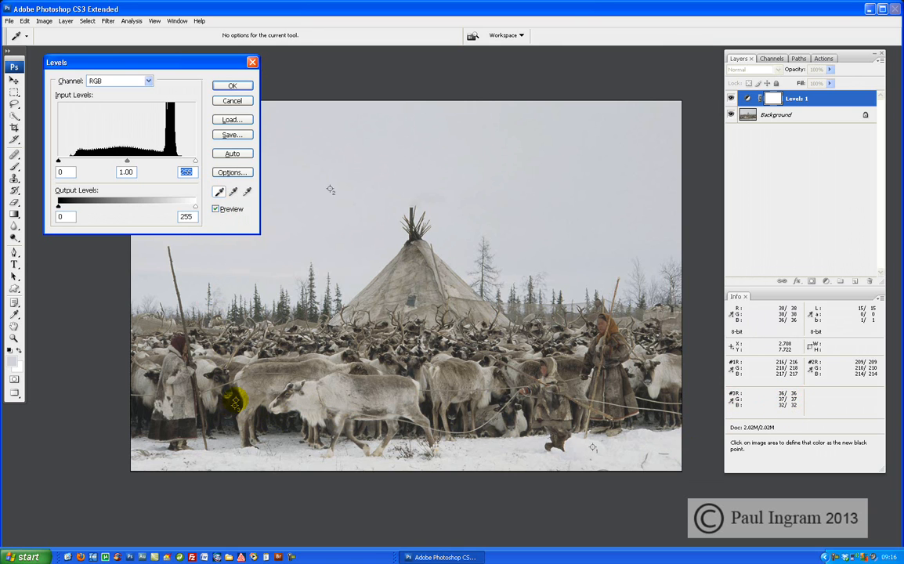
click(235, 402)
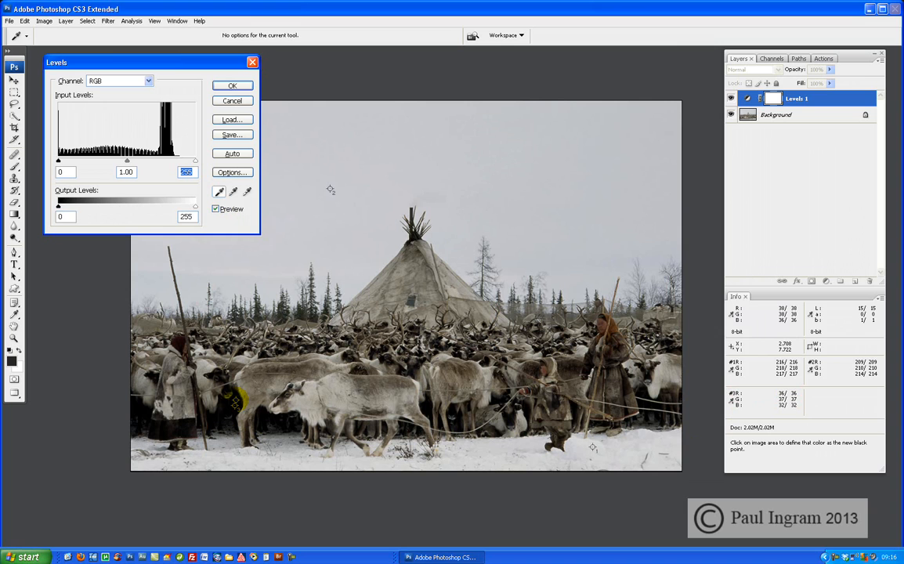
click(234, 405)
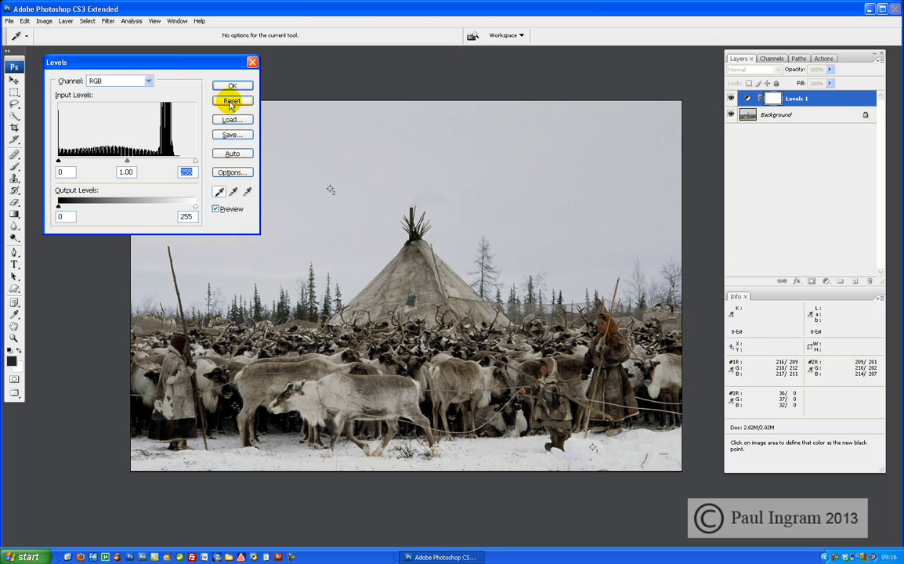
alt+click(231, 103)
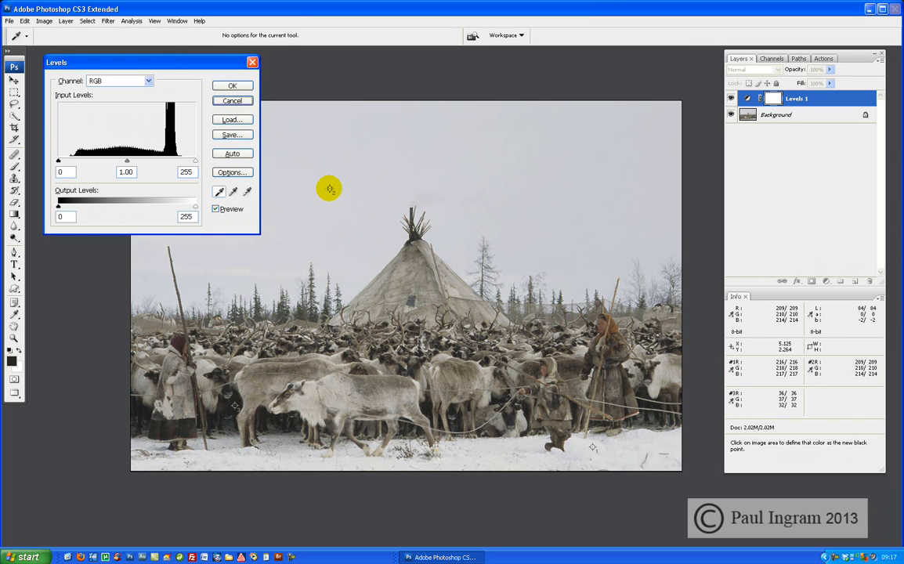
- Try setting the black point from the sky sampler, and reset the Levels settings
click(330, 188)
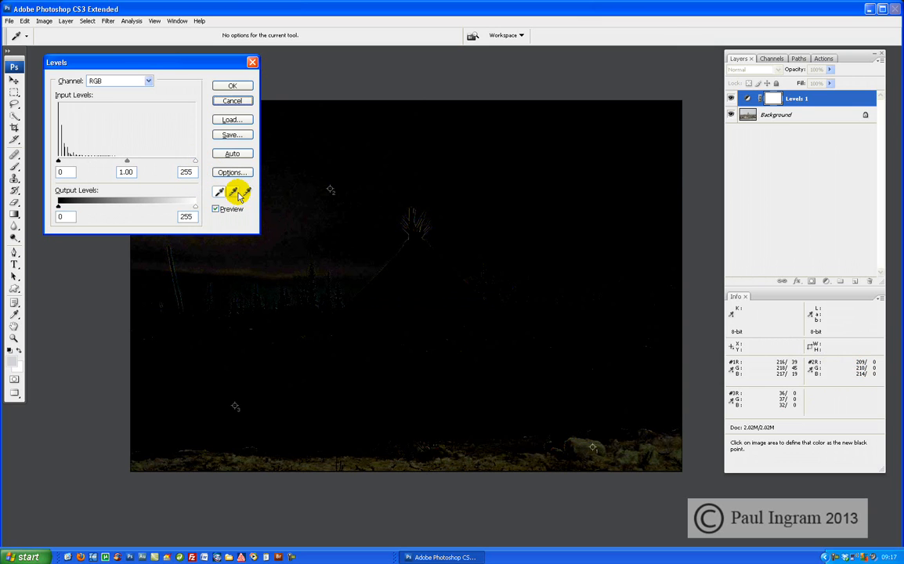
key(alt)
alt+click(233, 103)
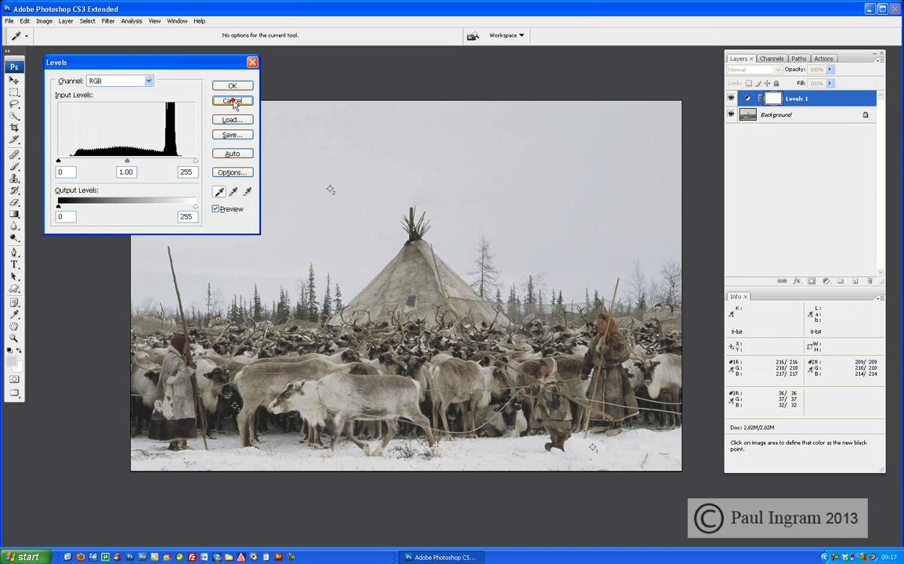
- Cancel the Levels adjustment and clear all colour samplers from the photo
click(232, 102)
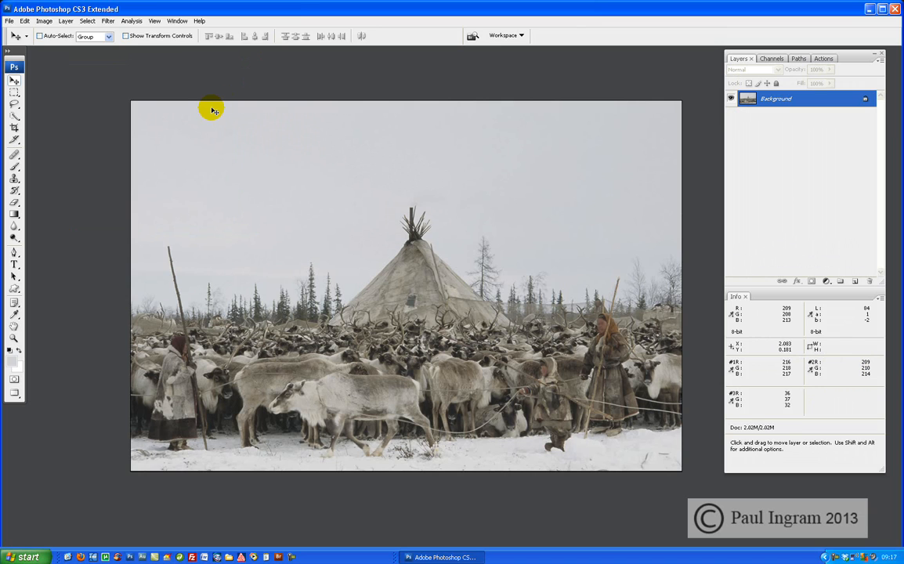
key(i)
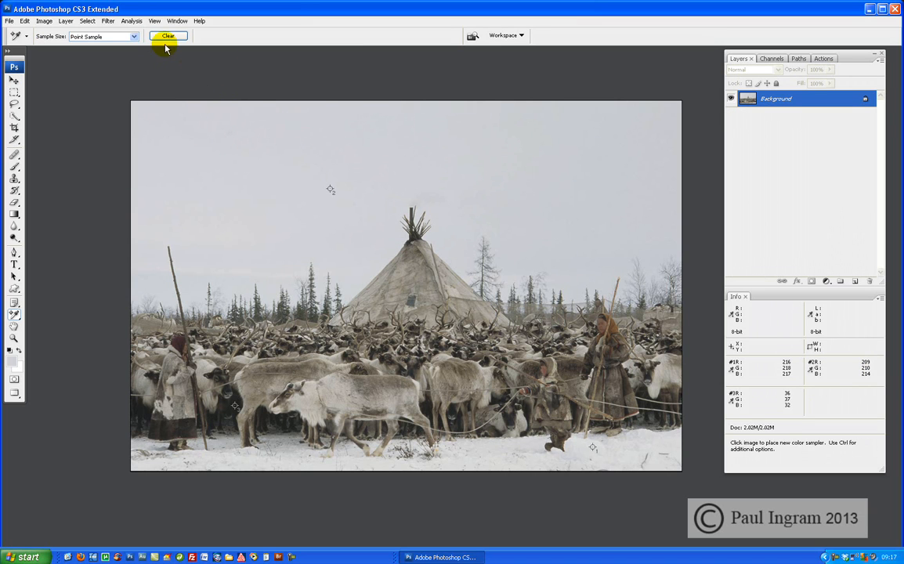
click(168, 36)
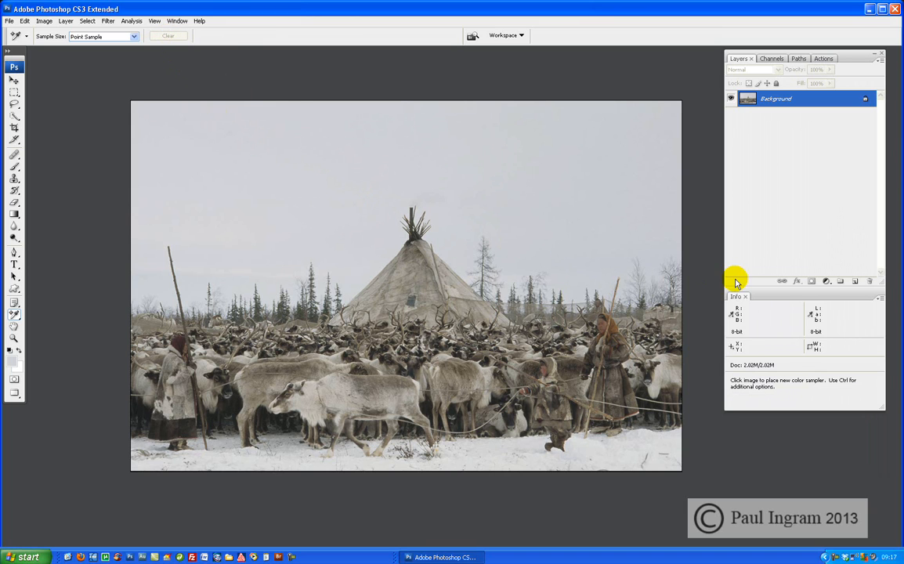
- Add a Levels adjustment layer and set the white eyedropper's target highlight colour to R 240, G 240, B 240
click(826, 280)
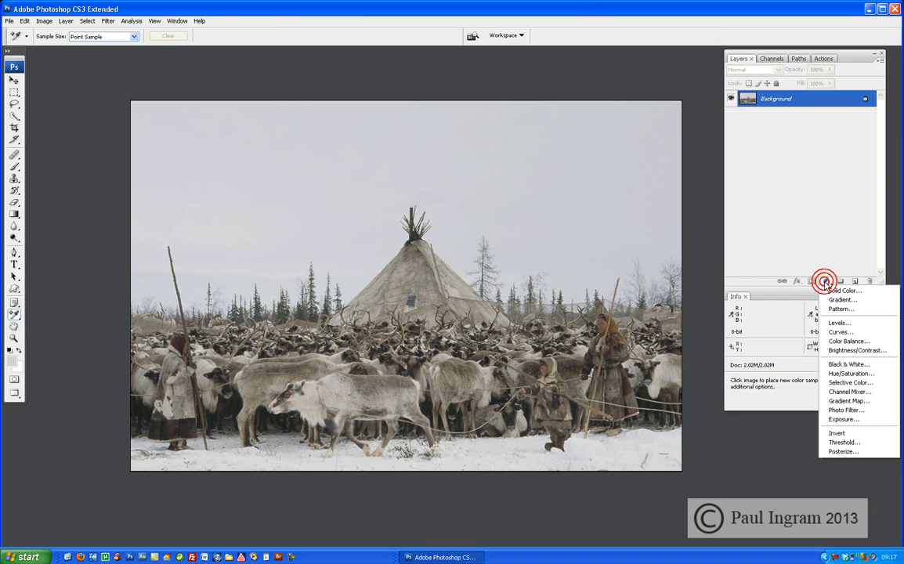
click(836, 324)
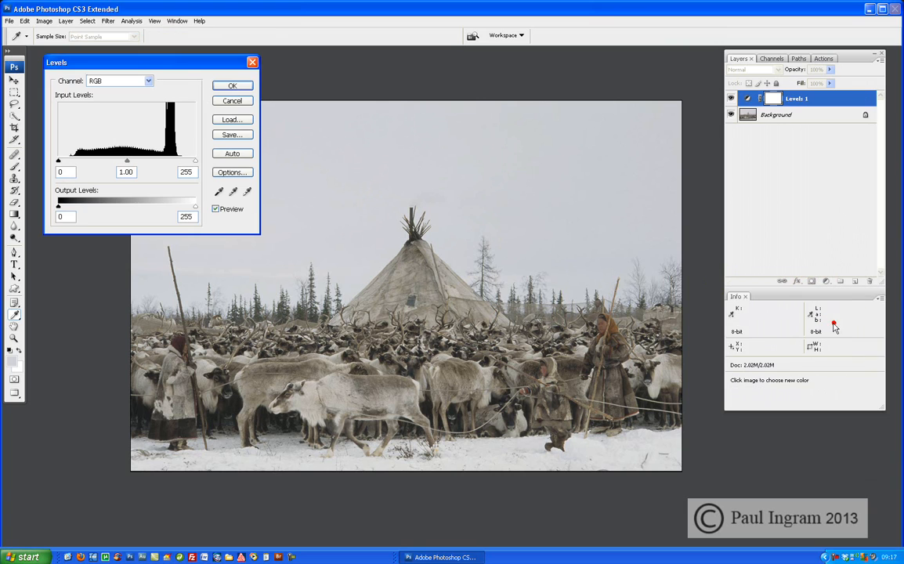
double_click(248, 192)
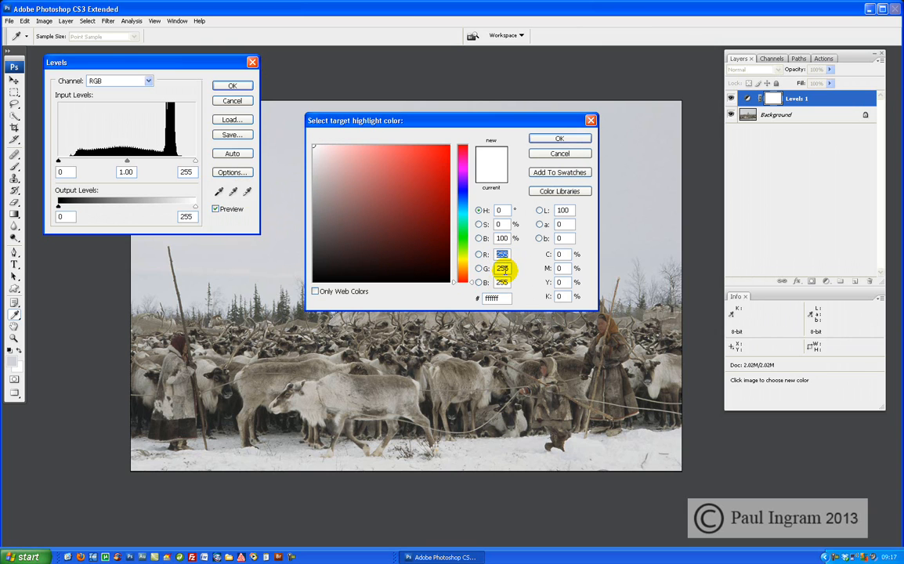
text(240)
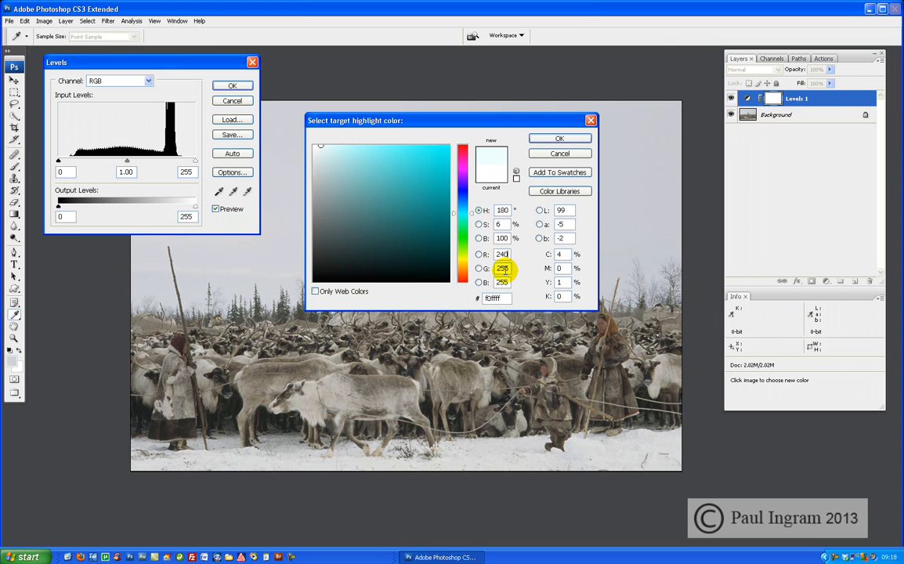
click(492, 270)
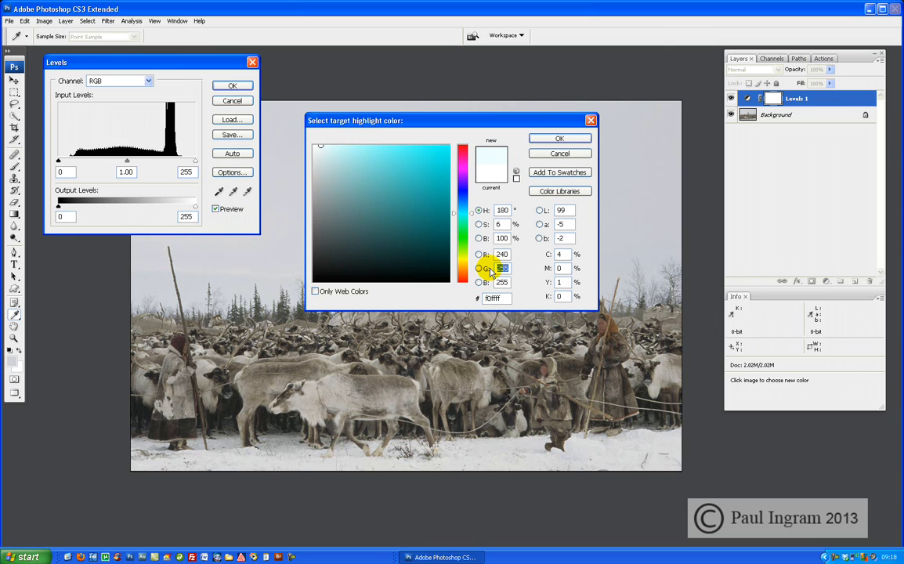
text(240)
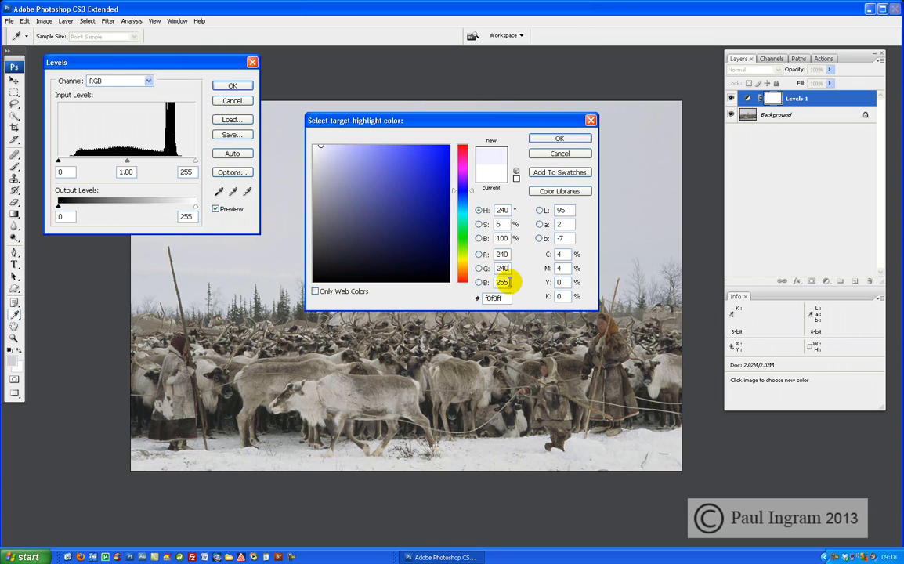
click(494, 284)
text(24)
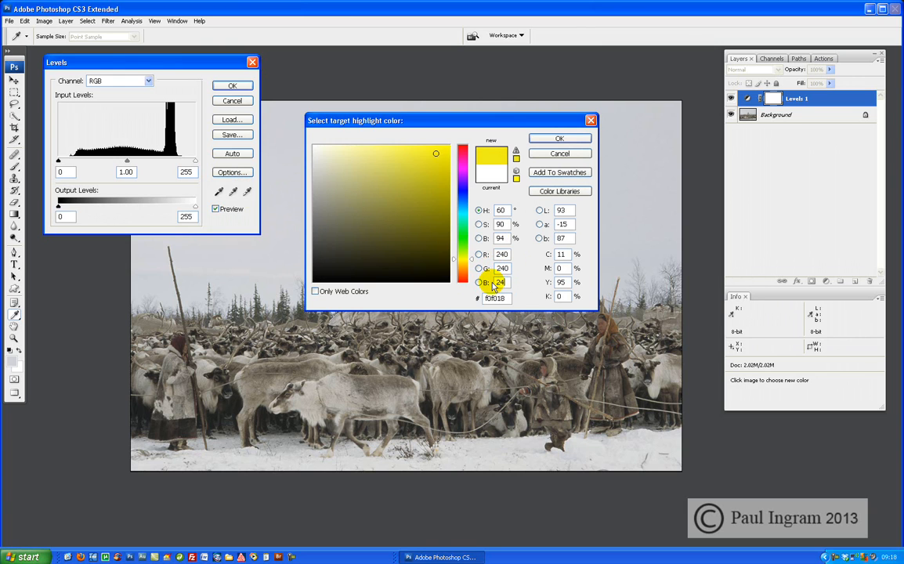
text(0)
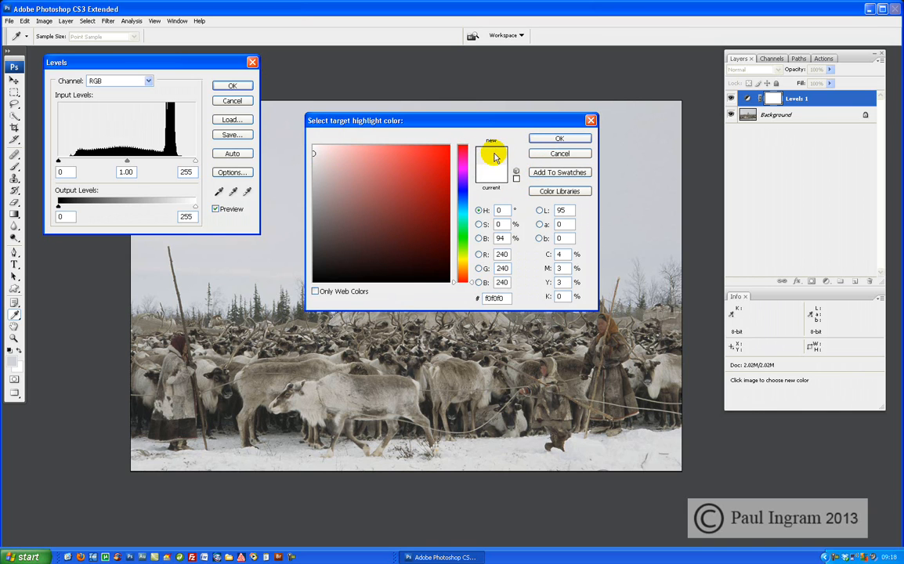
click(532, 139)
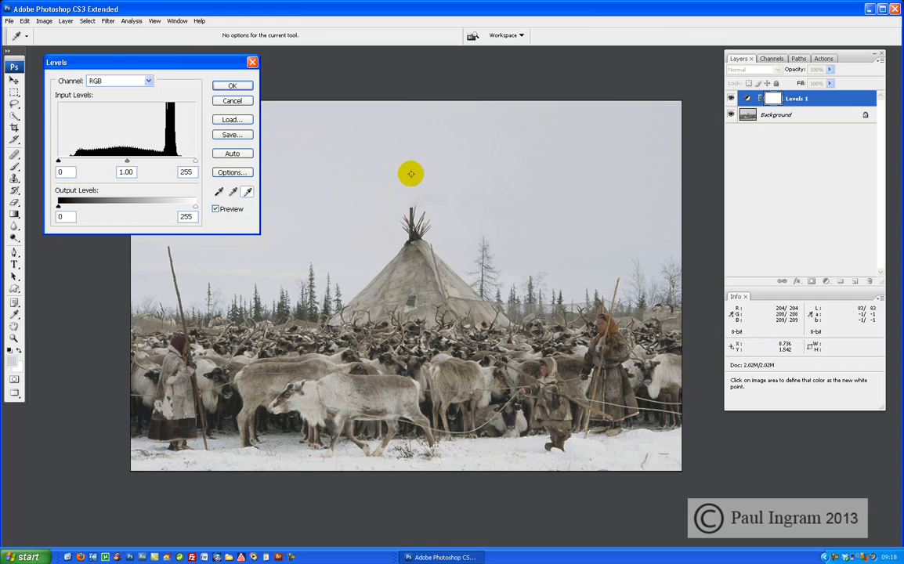
- Check the black eyedropper's target shadow colour, and try setting the white point from the sky before resetting the Levels settings
double_click(219, 193)
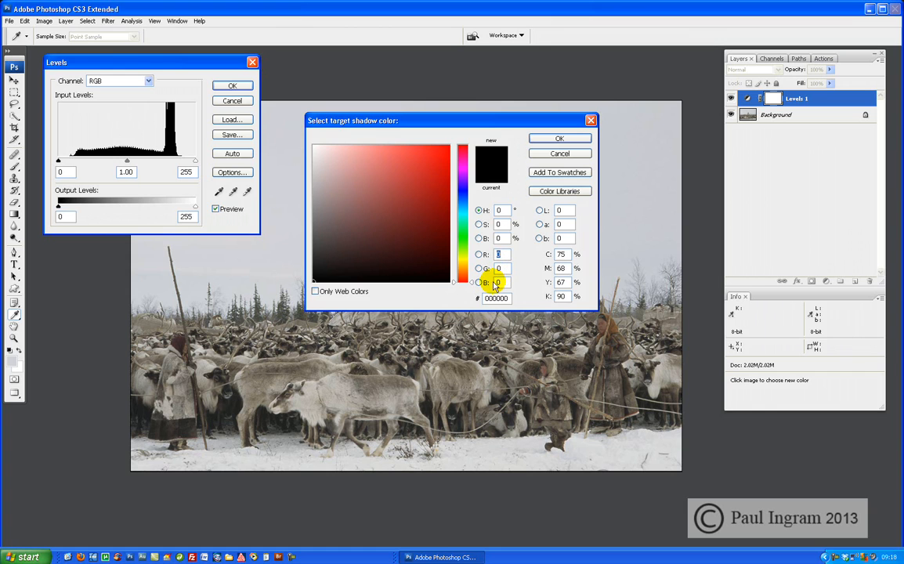
click(548, 139)
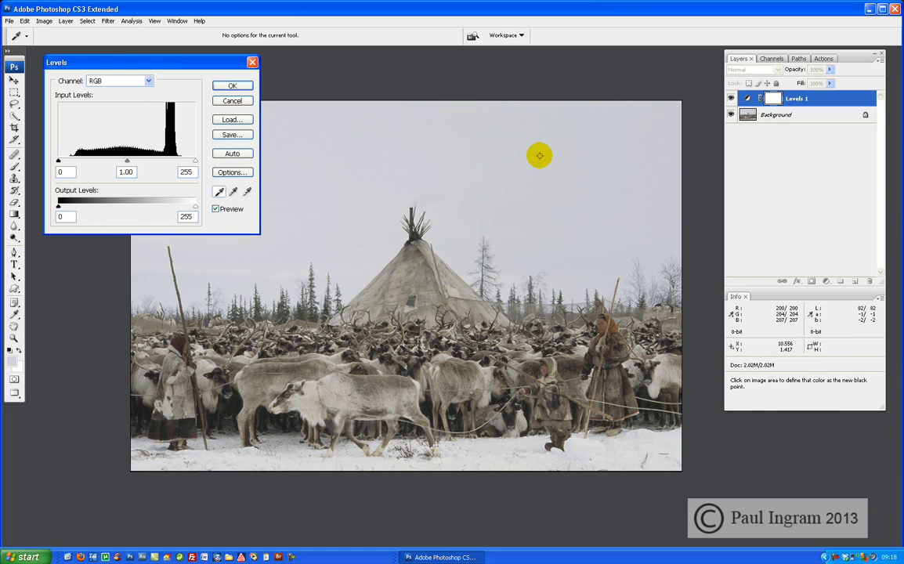
click(248, 192)
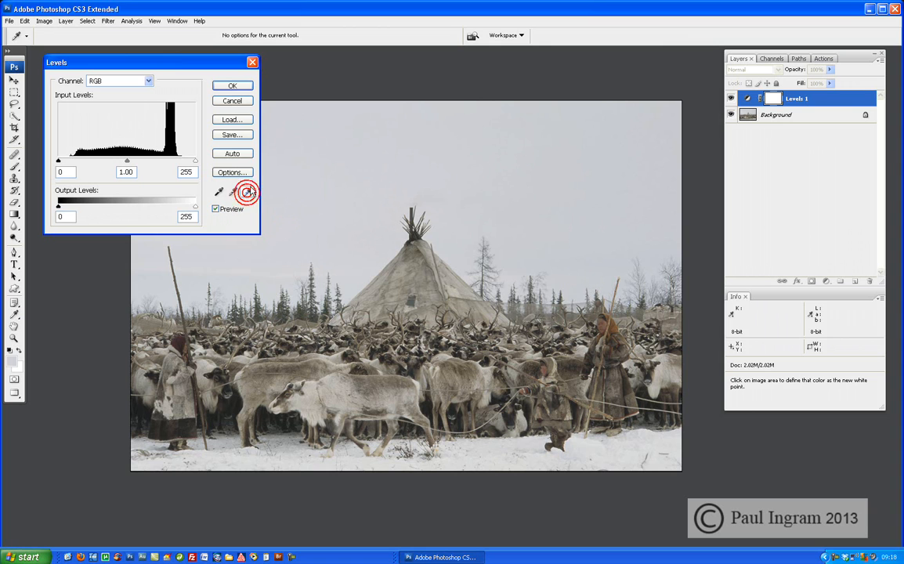
click(368, 193)
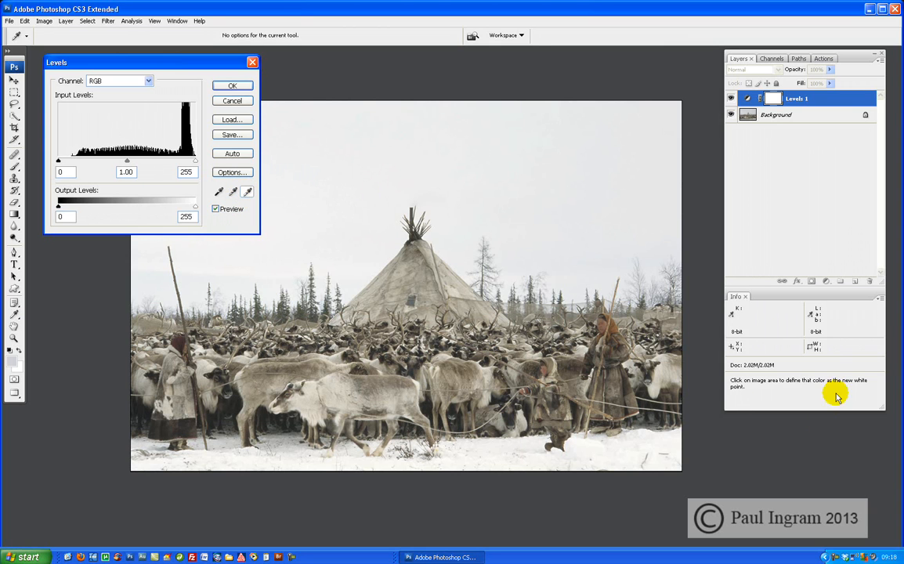
alt+click(232, 101)
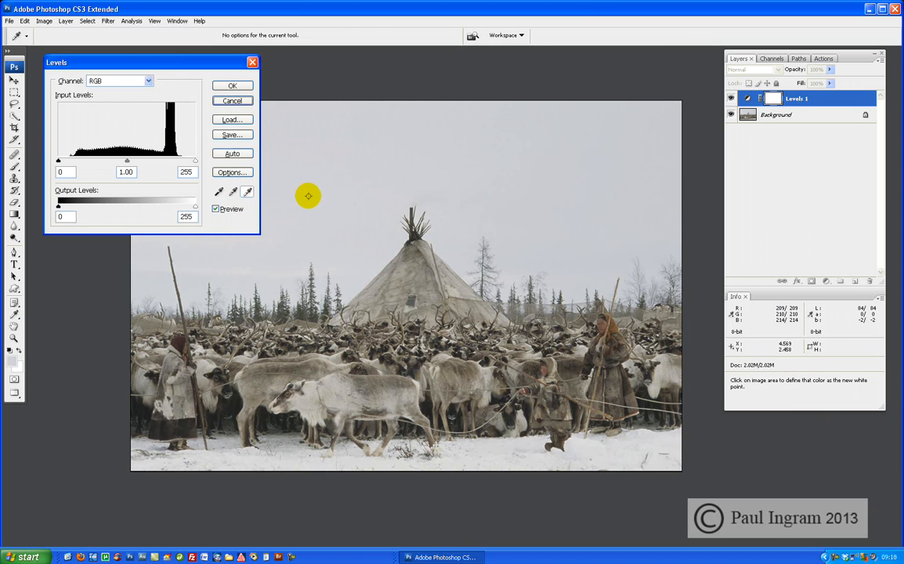
- Place a colour sampler in the sky beside the tent top, and try setting the white point from it before resetting the Levels settings
shift+click(344, 194)
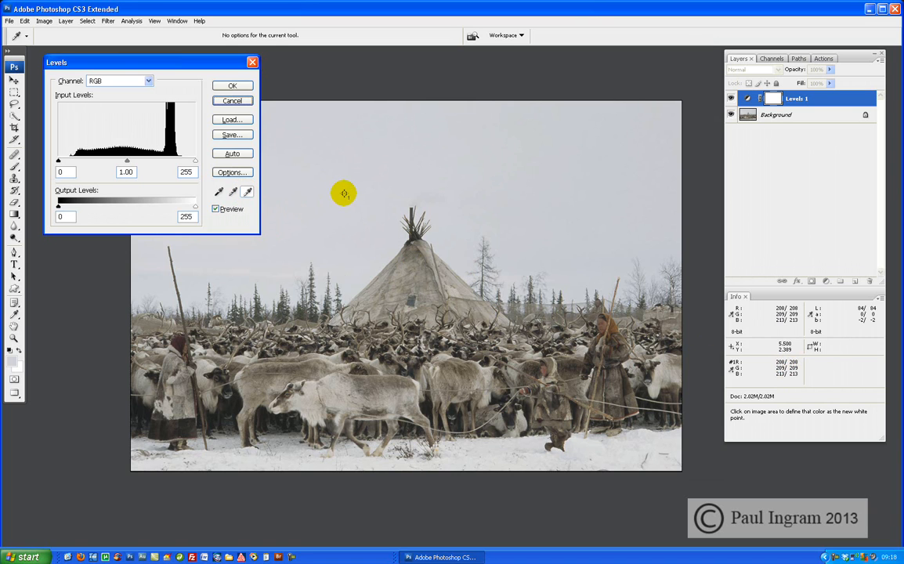
click(344, 193)
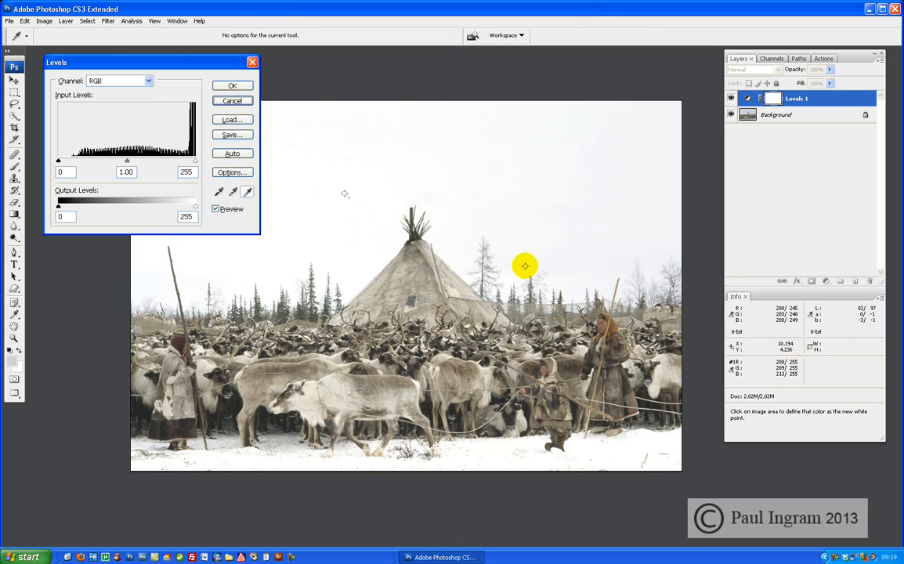
alt+click(233, 100)
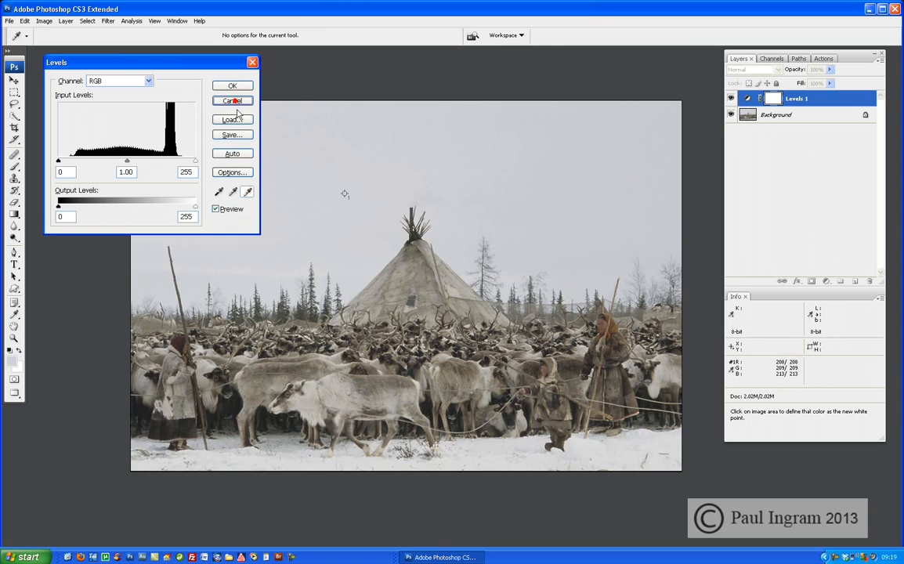
- Set the white eyedropper's target highlight colour to R 240, G 240, B 240 and set the white point from the sky
double_click(248, 192)
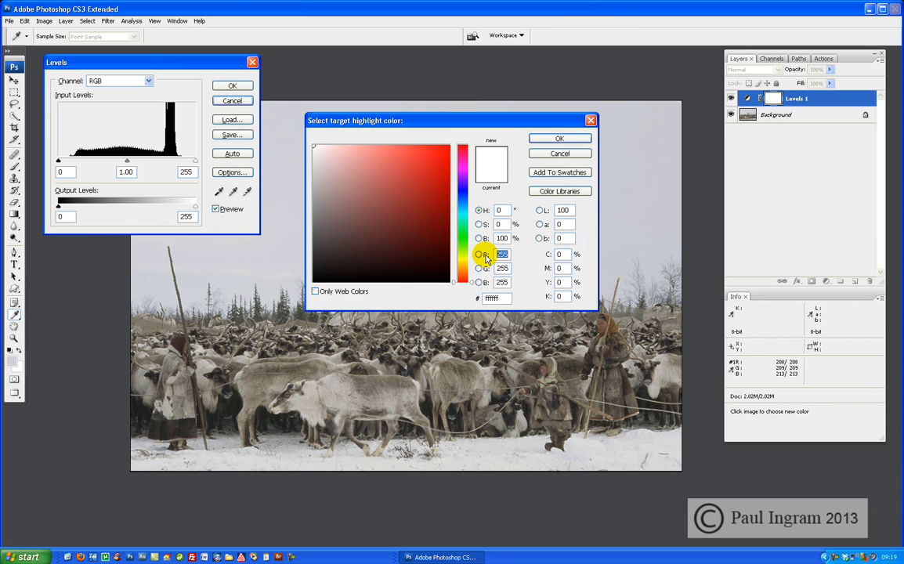
text(2)
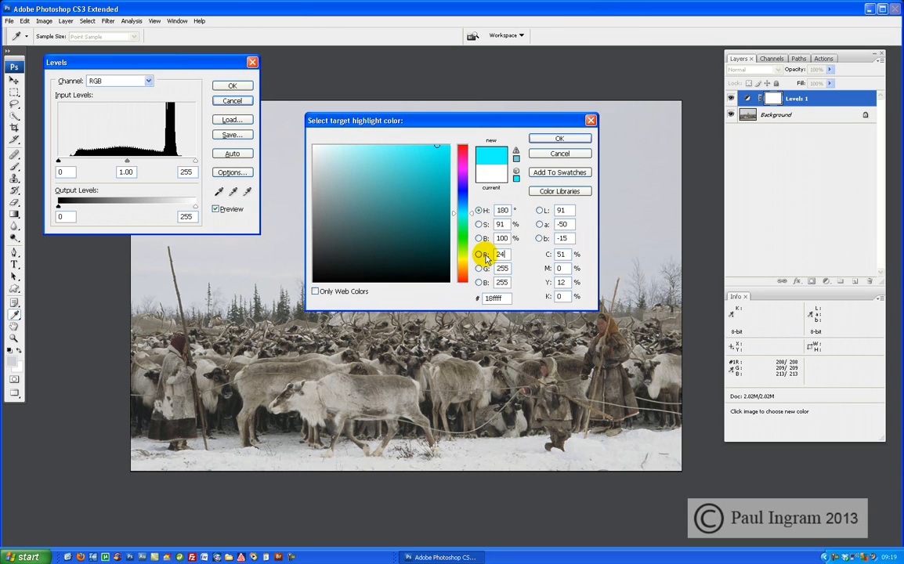
text(40)
text(2)
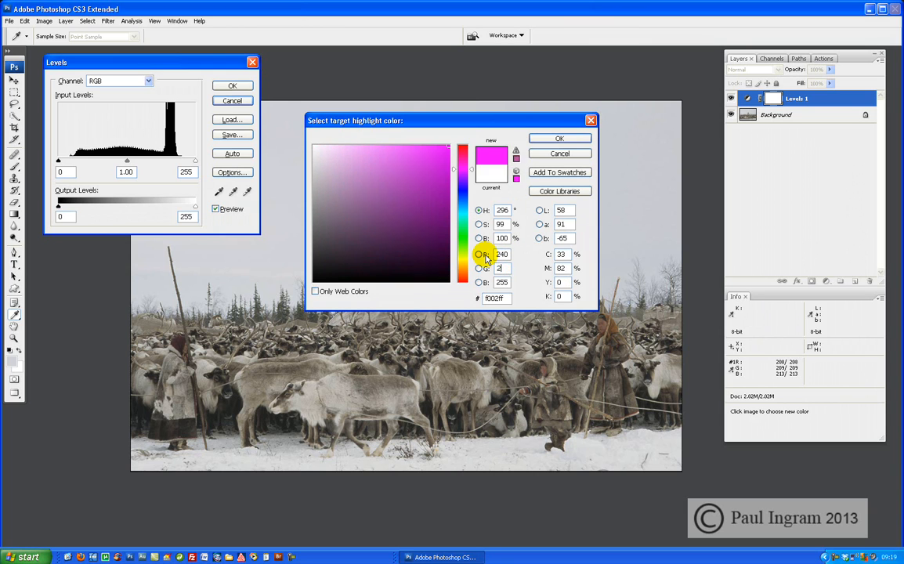
text(40)
key(Tab)
text(240)
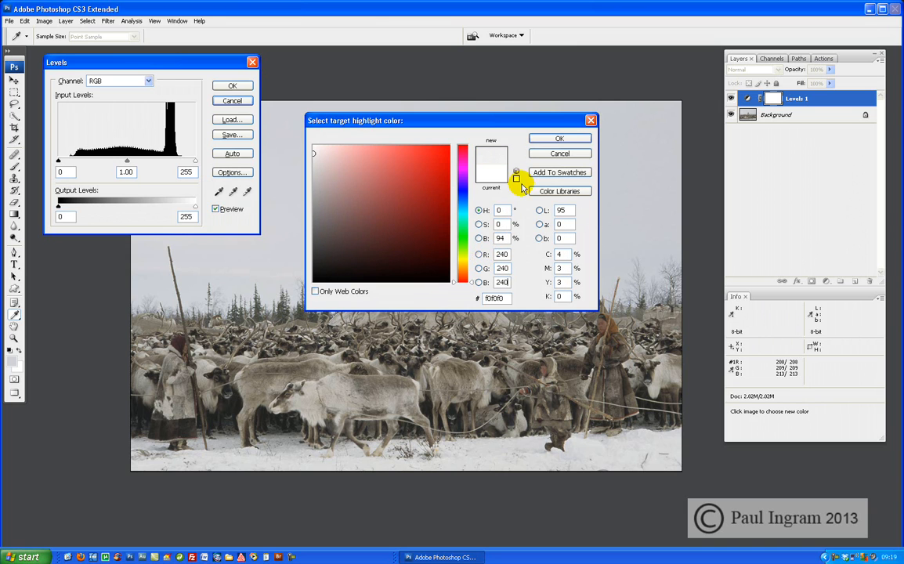
click(540, 138)
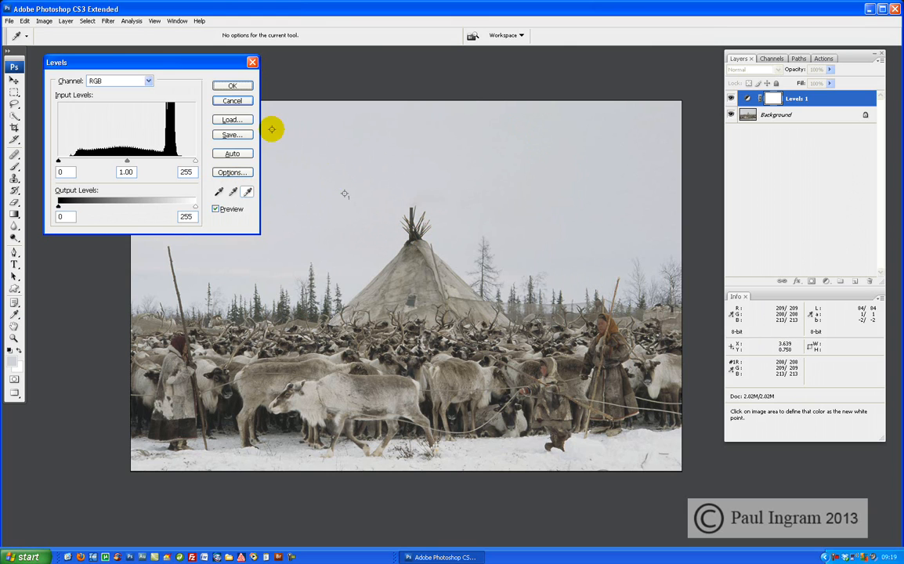
click(365, 183)
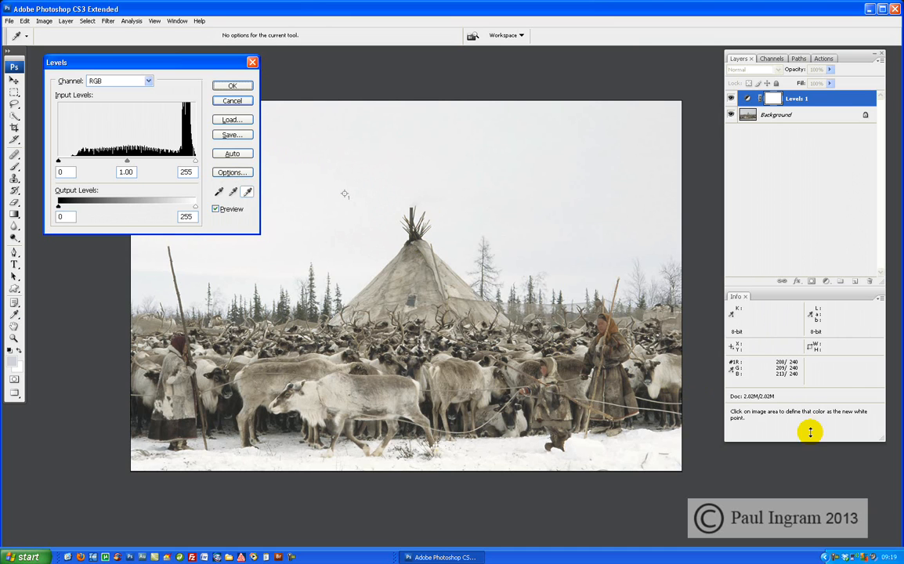